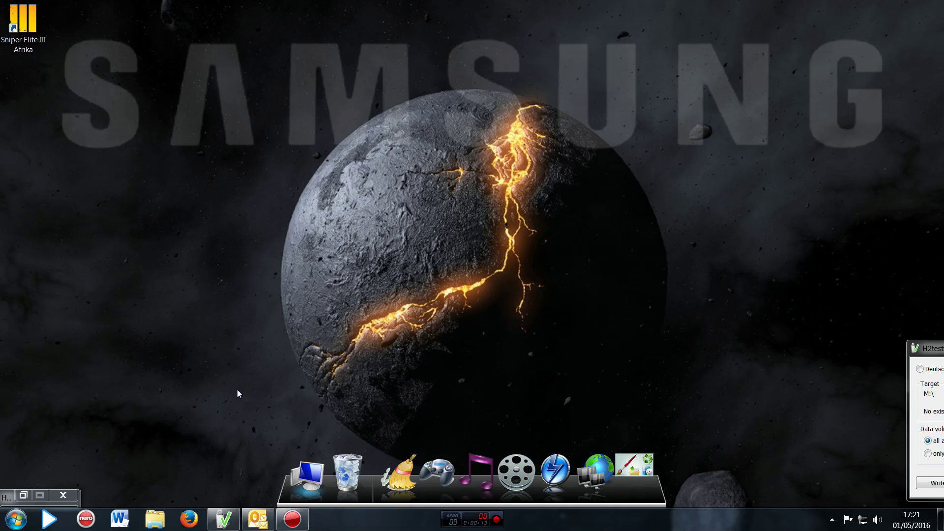
- Navigate from Computer into the TV & Movies (K:) drive's Movies folder
left_click(308, 473)
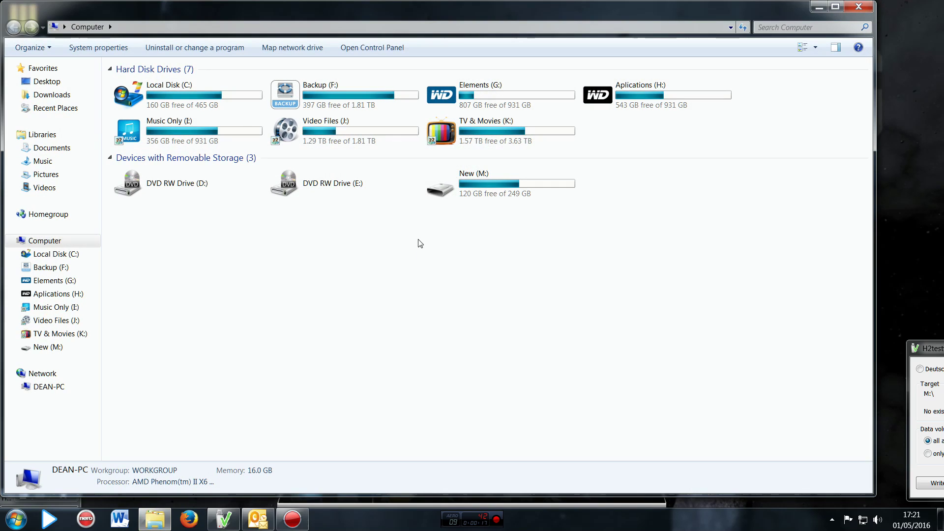
double_click(452, 136)
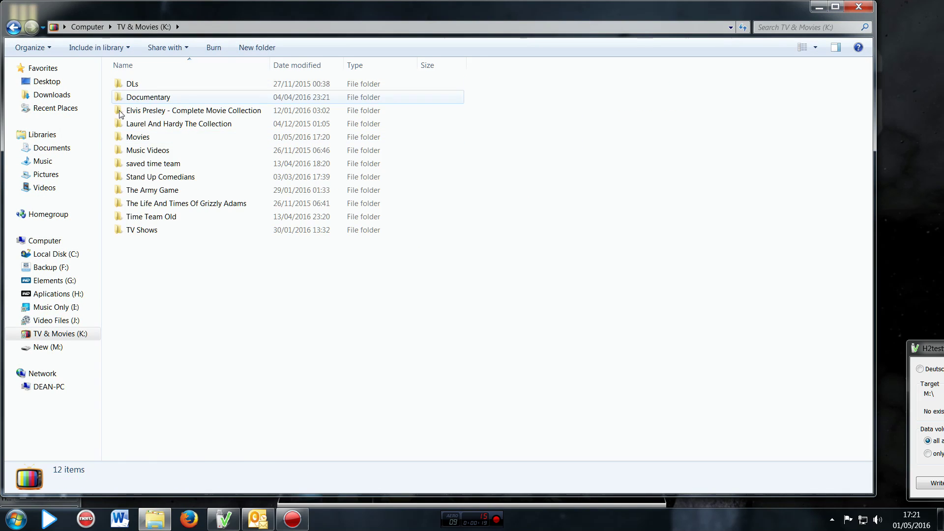
double_click(137, 137)
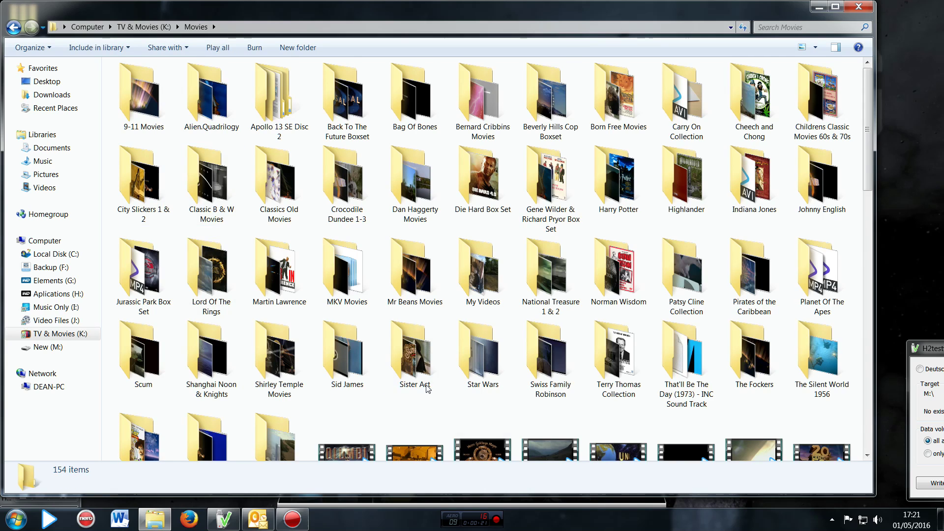
scroll(424, 332, "down", 6)
scroll(413, 361, "up", 3)
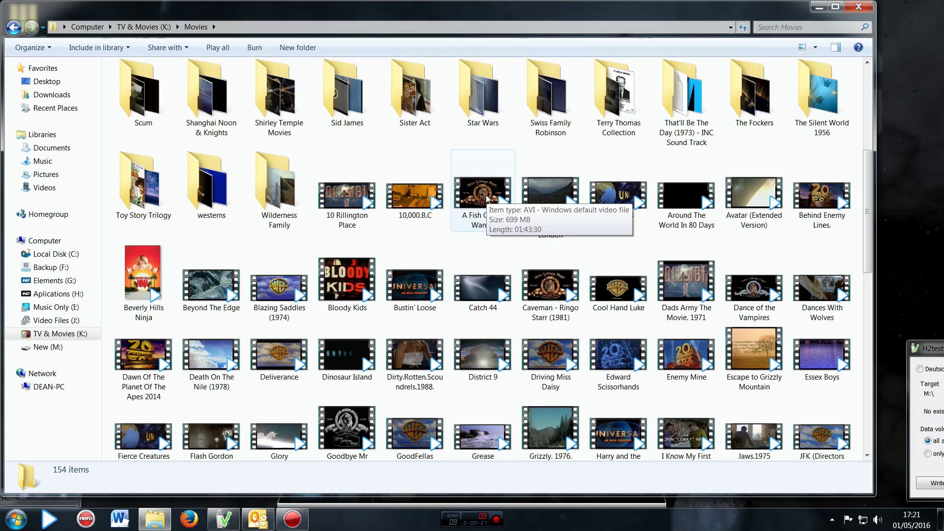
- Send A Fish Called Wanda to Deans Samsung TV via Play To, then close the playback window
right_click(487, 199)
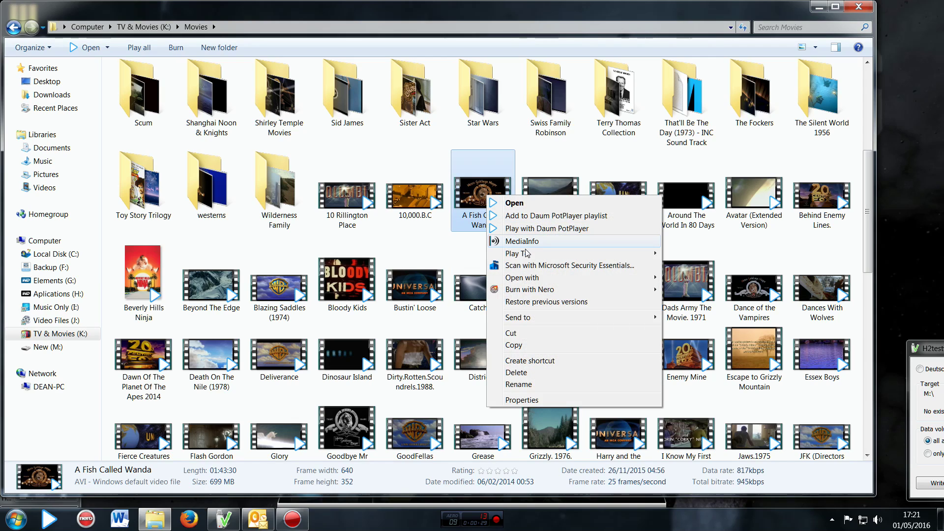
mouse_move(517, 253)
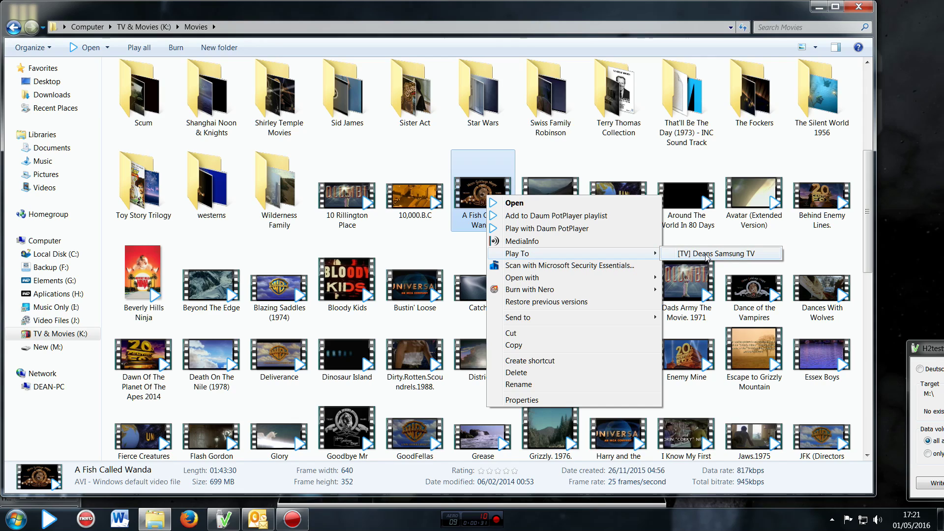
left_click(706, 254)
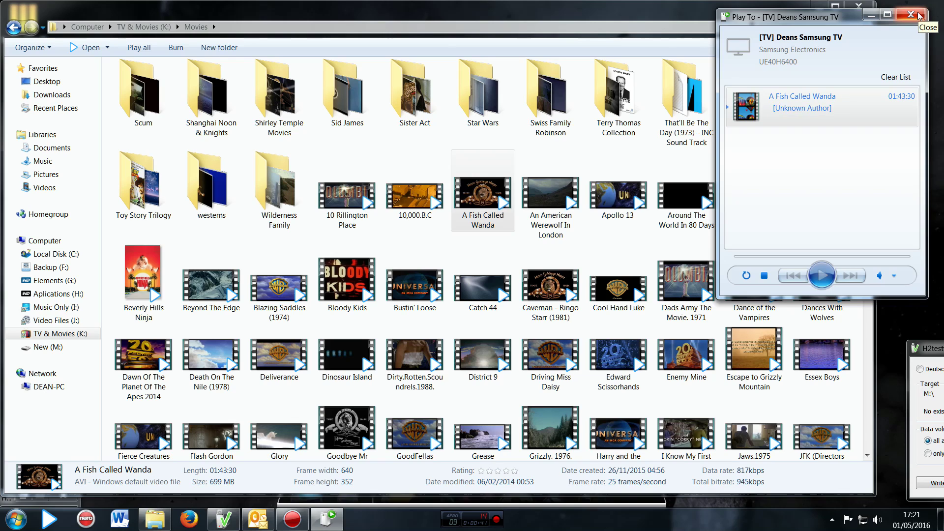
left_click(919, 15)
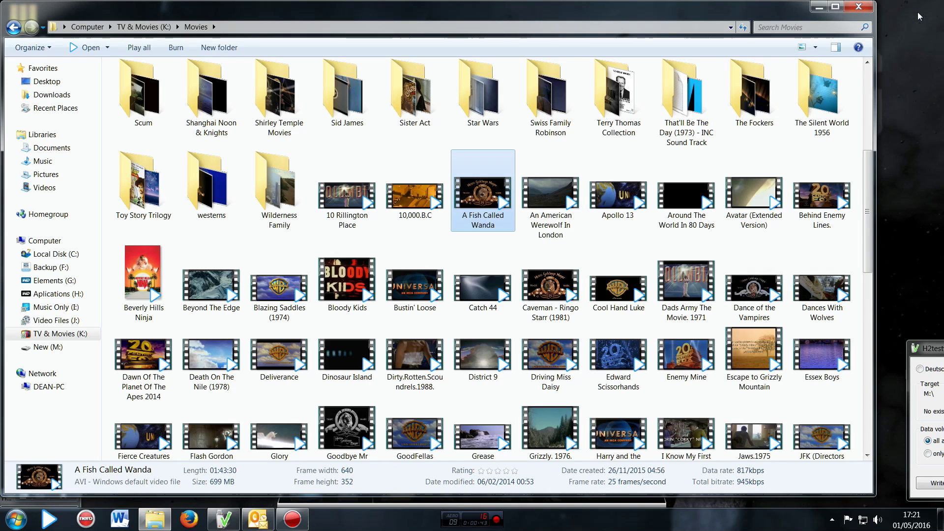
right_click(411, 205)
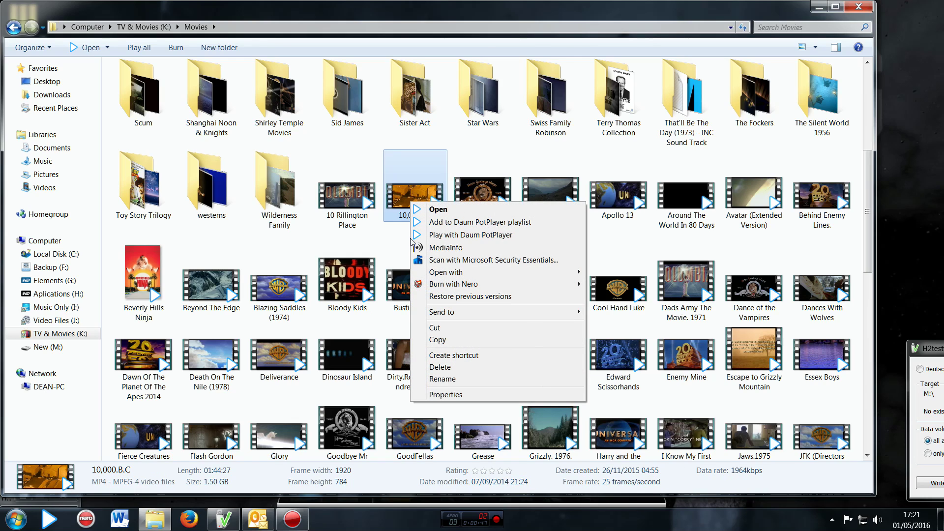
left_click(446, 189)
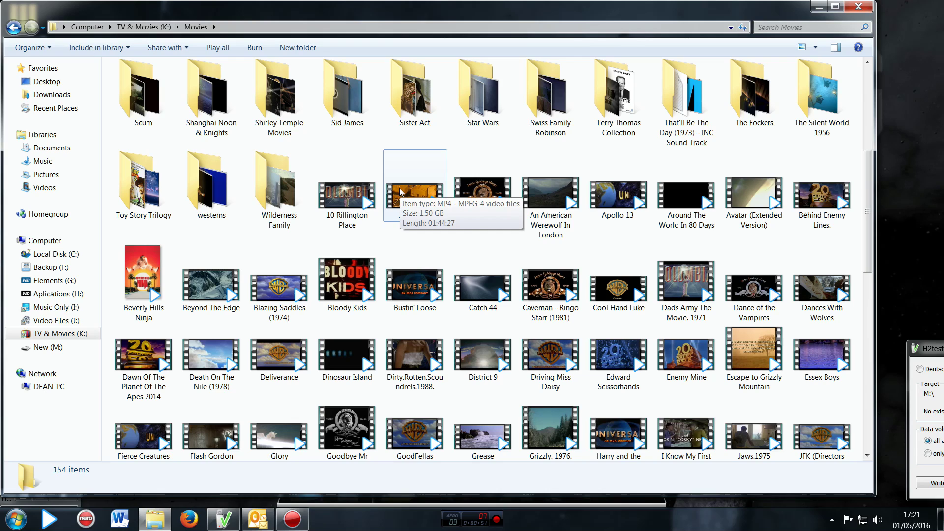
right_click(399, 192)
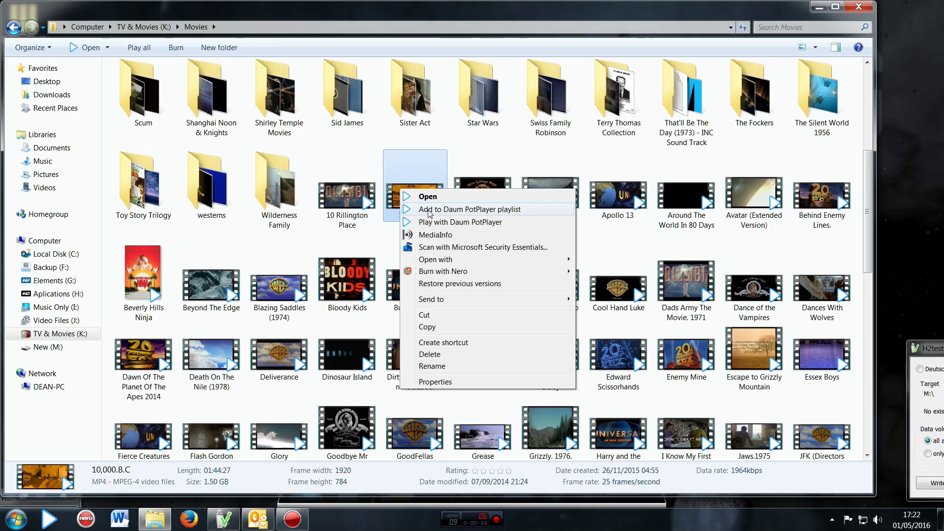
left_click(391, 239)
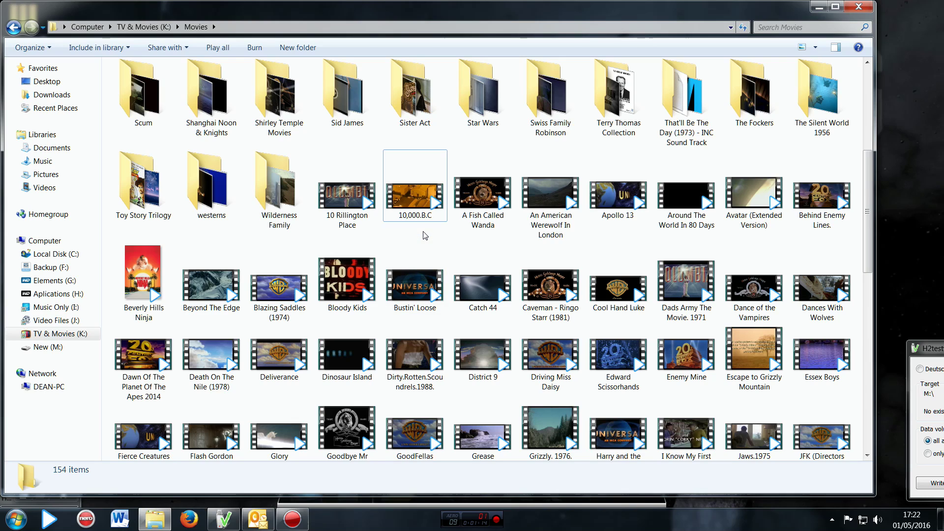
right_click(428, 208)
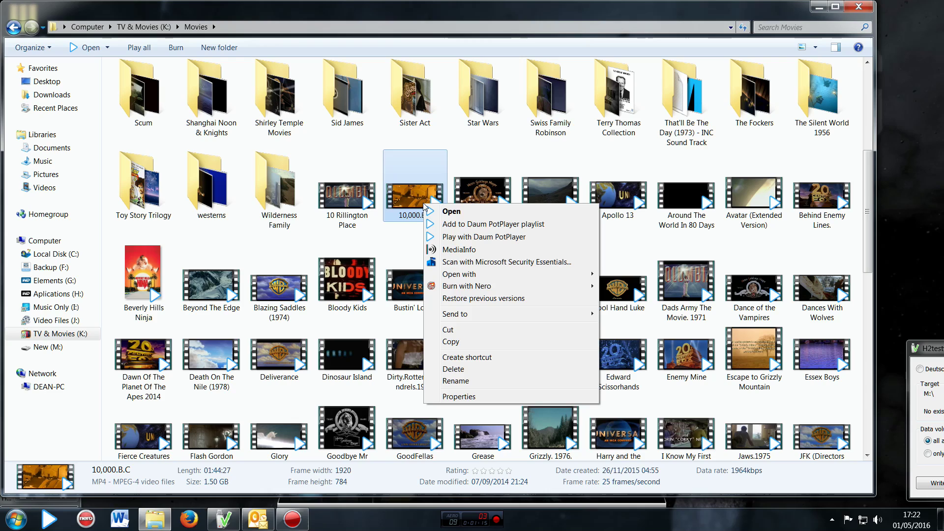
left_click(411, 242)
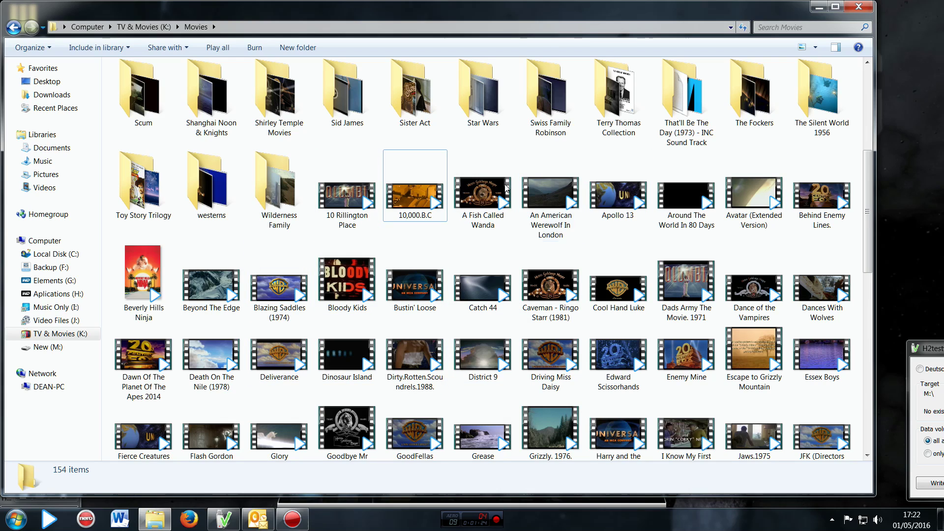
right_click(484, 201)
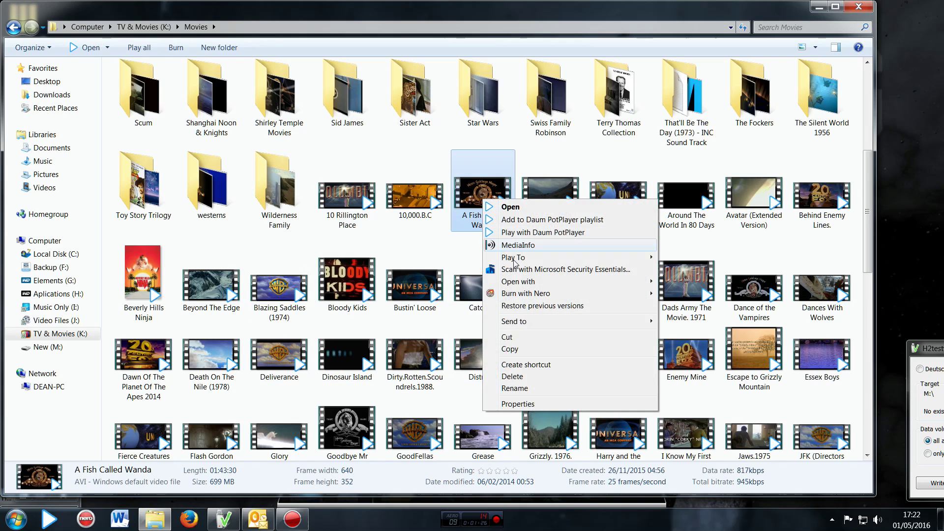
left_click(407, 246)
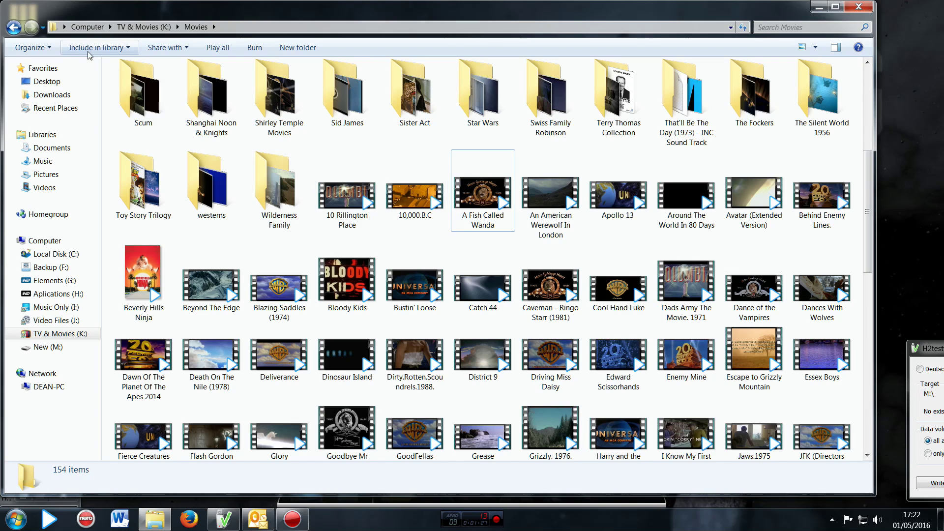
- In Folder Options > View, stop hiding extensions for known file types
left_click(30, 47)
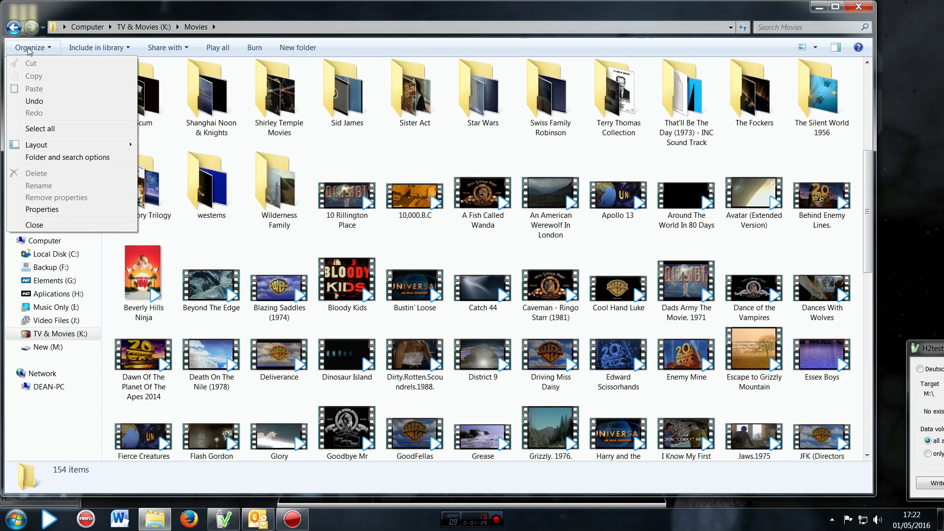
left_click(57, 158)
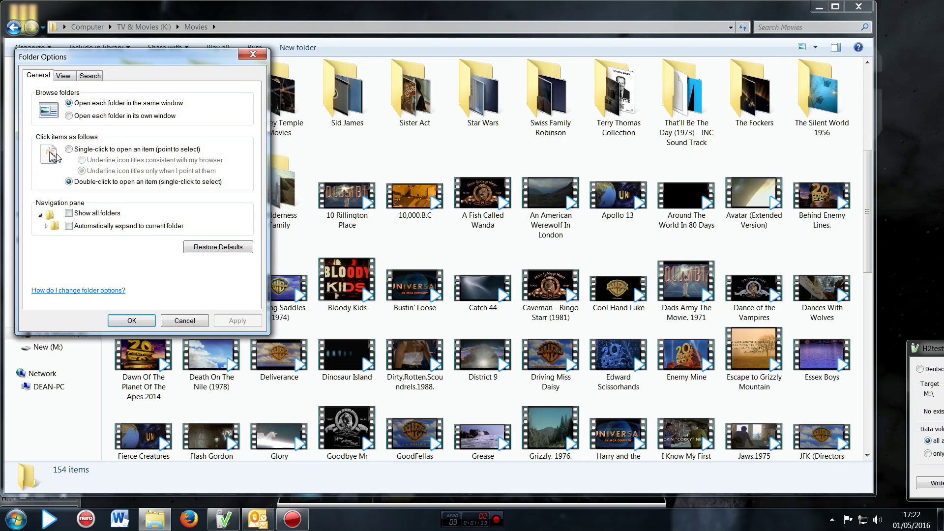
left_click(64, 77)
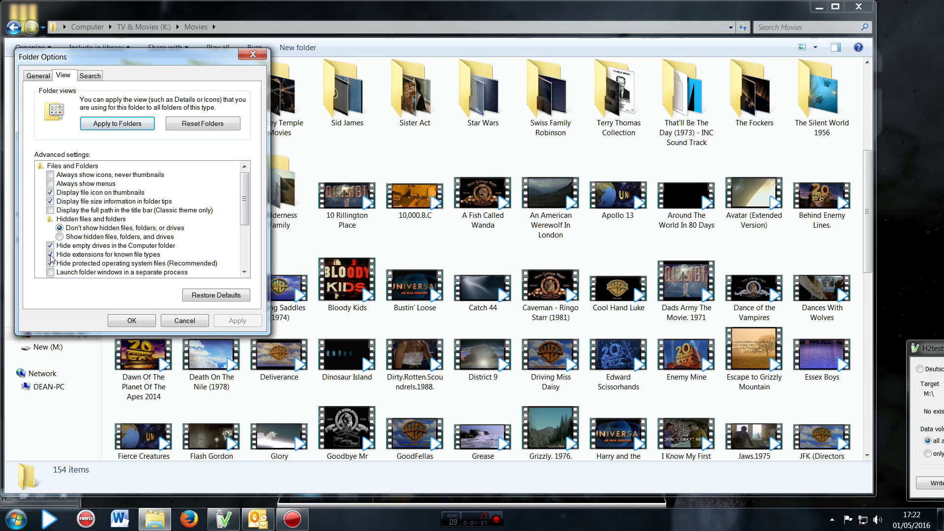
left_click(51, 256)
left_click(132, 322)
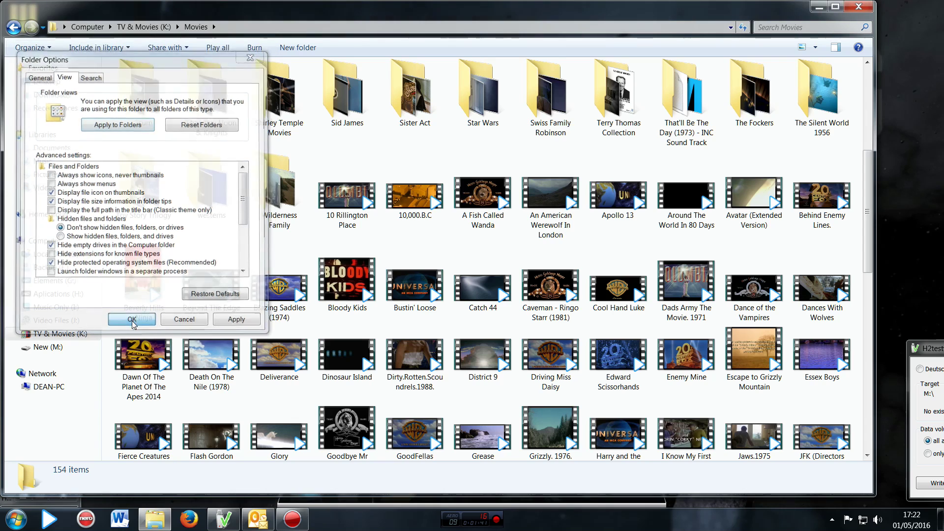
- Confirm the folder options, then rename 10,000.B.C.mp4 to 10,000.B.C.avi
left_click(407, 426)
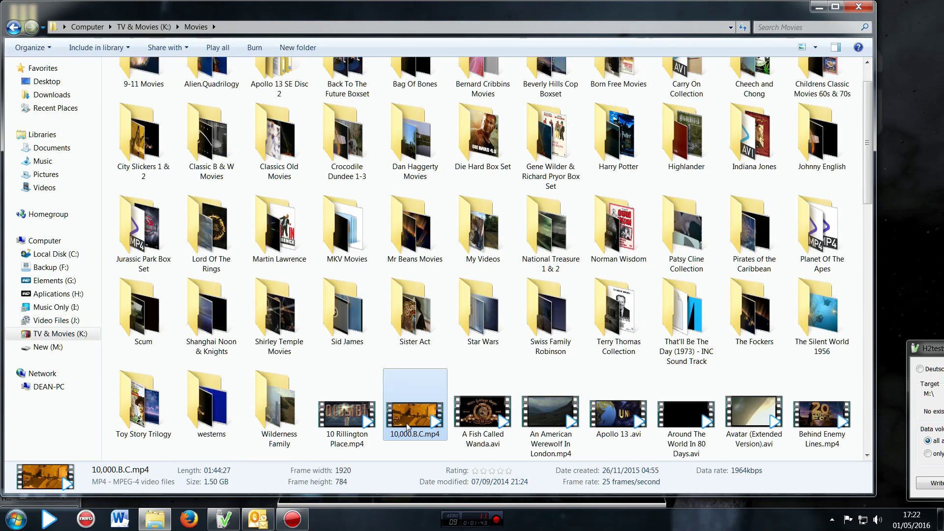
scroll(408, 426, "down", 3)
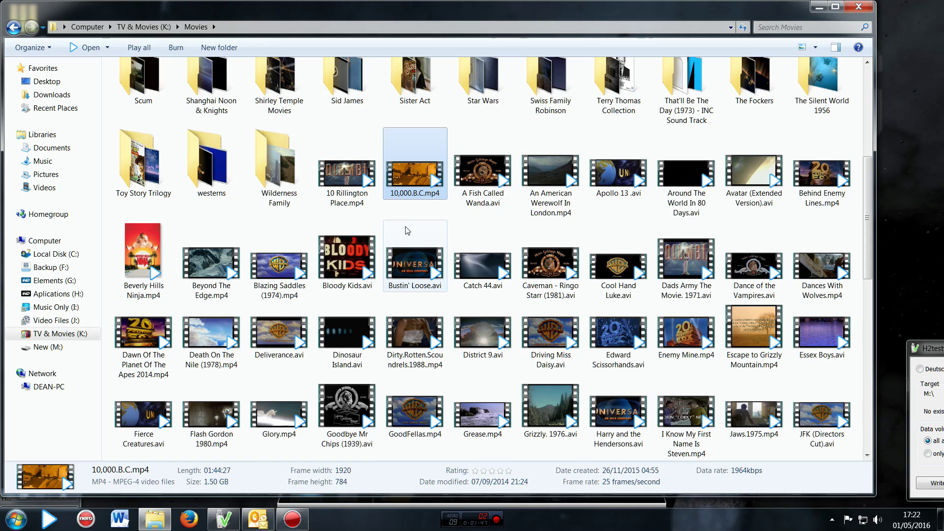
left_click(428, 205)
left_click(427, 197)
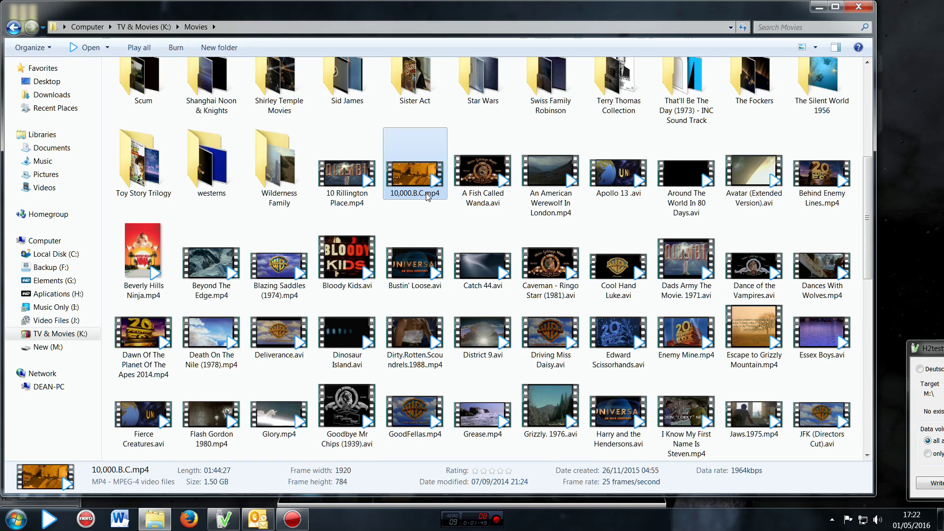
left_click(427, 196)
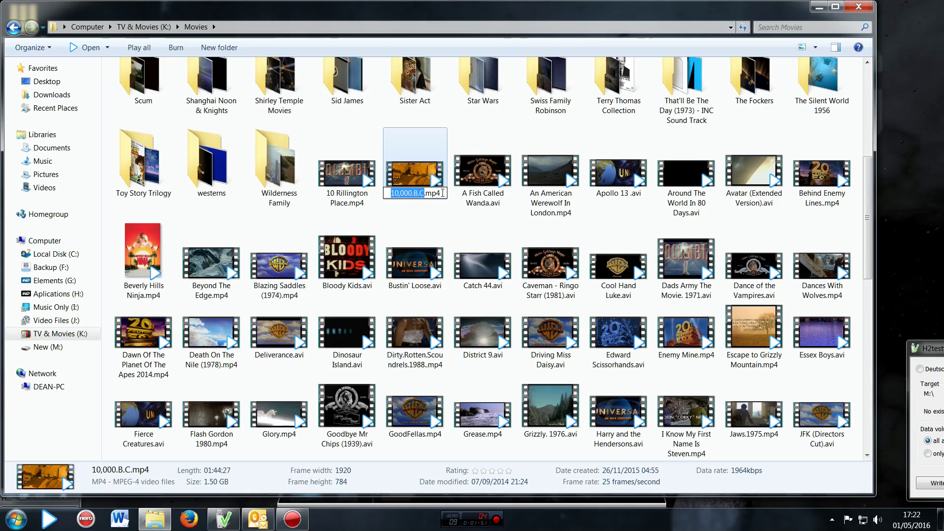
key("BackSpace")
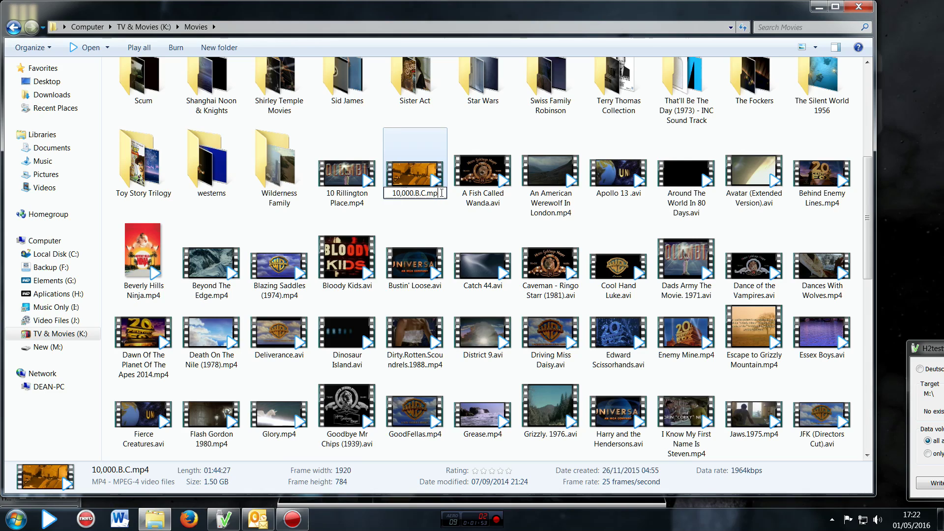
key("BackSpace")
key("BackSpace")
type("av")
type("i")
key("Return")
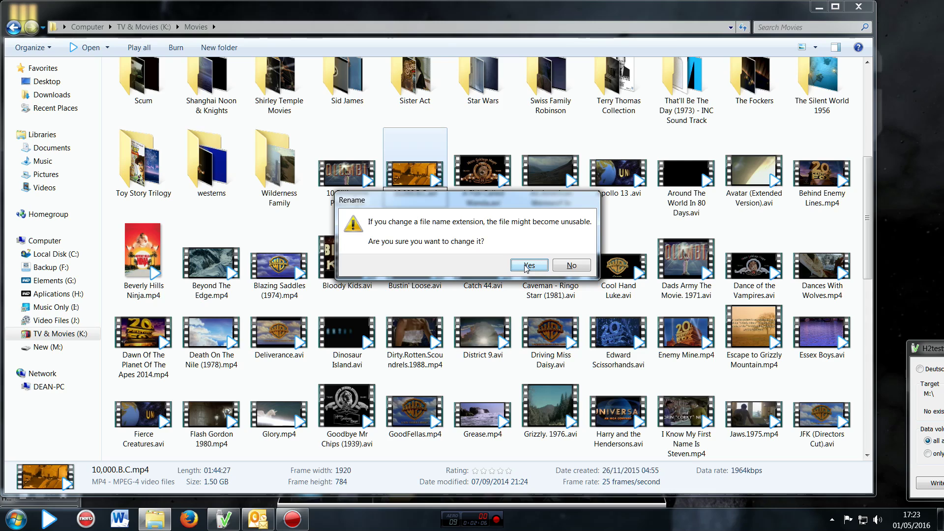
left_click(527, 266)
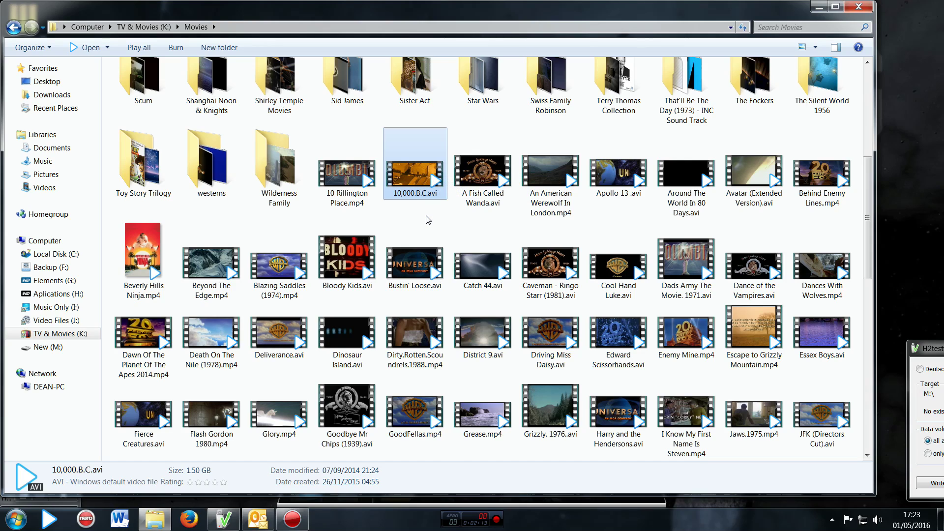
- After checking both files' context menus, send 10,000.B.C.avi to the Samsung TV via Play To
right_click(425, 181)
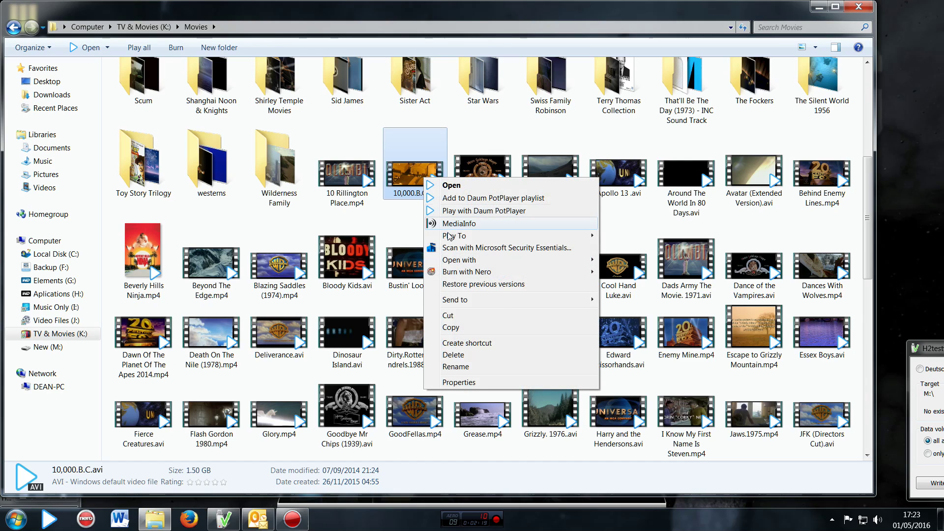
mouse_move(454, 235)
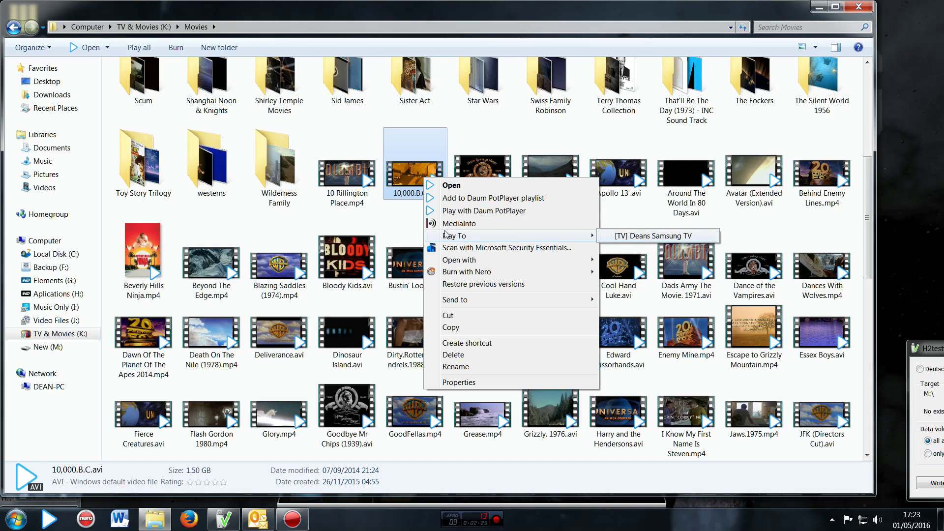
left_click(411, 232)
left_click(490, 185)
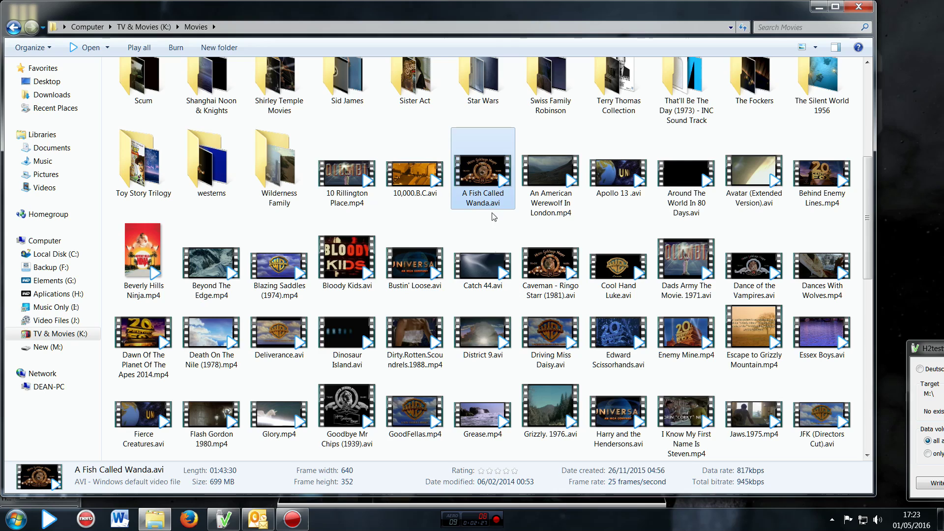
right_click(490, 186)
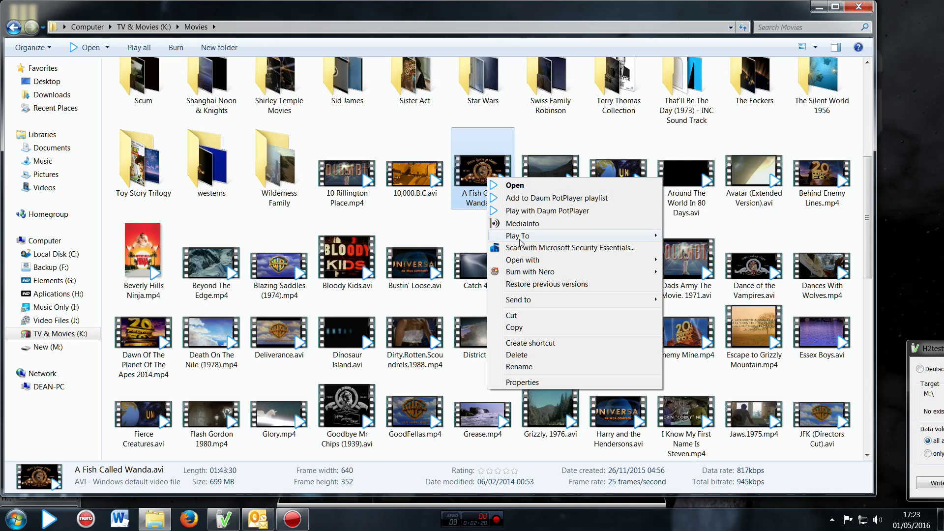
left_click(433, 221)
left_click(421, 172)
right_click(419, 171)
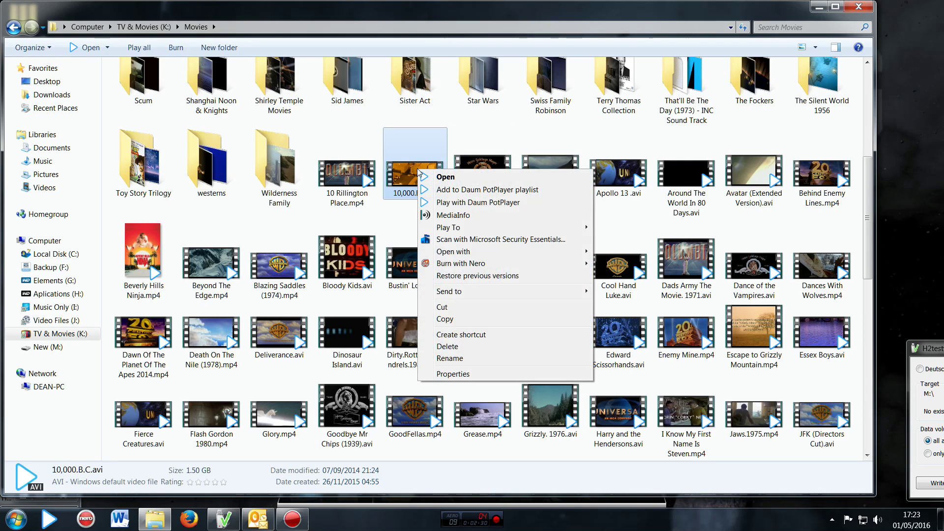
mouse_move(449, 227)
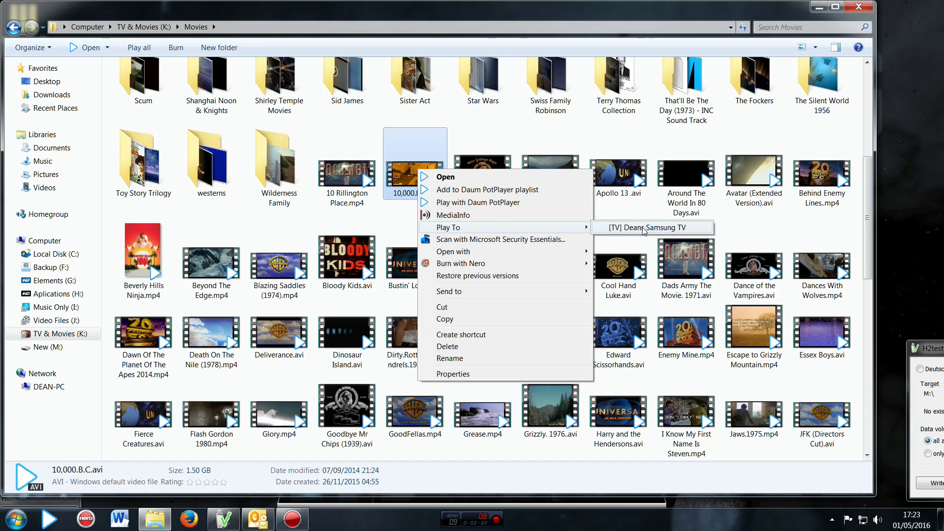
left_click(644, 229)
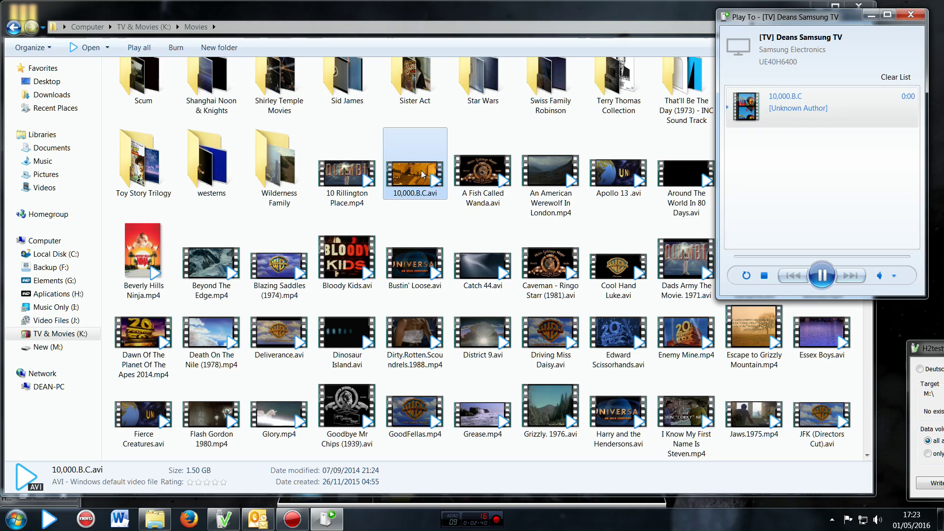
- Close the Play To window and bring up the Action! screen recorder
left_click(911, 17)
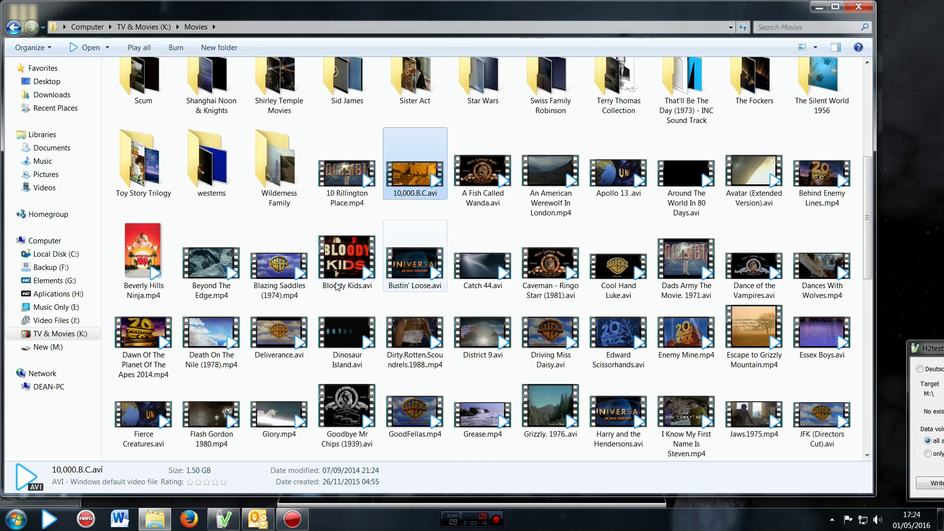
scroll(501, 311, "down", 3)
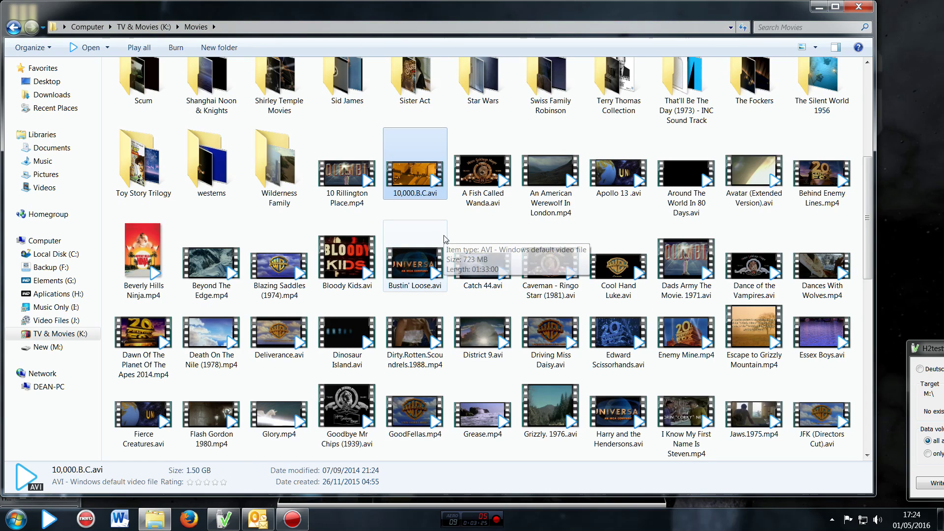
mouse_move(293, 519)
left_click(295, 525)
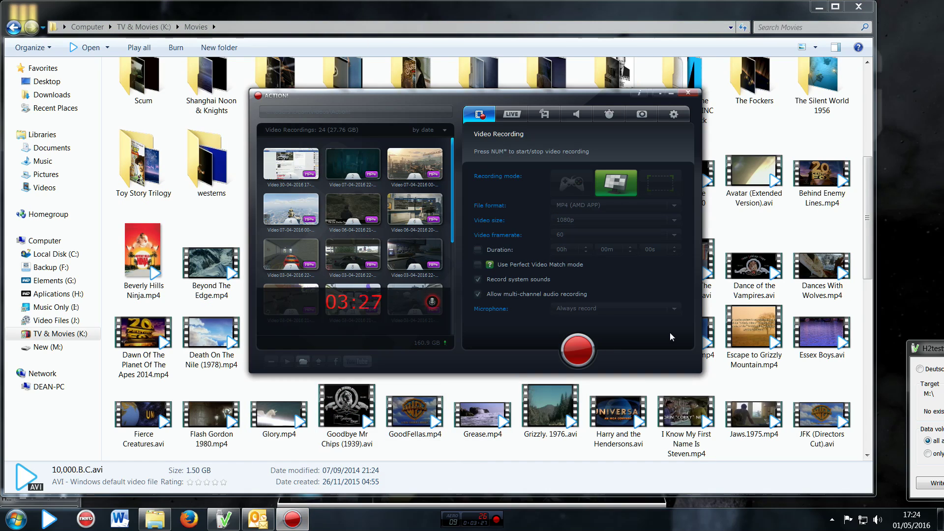